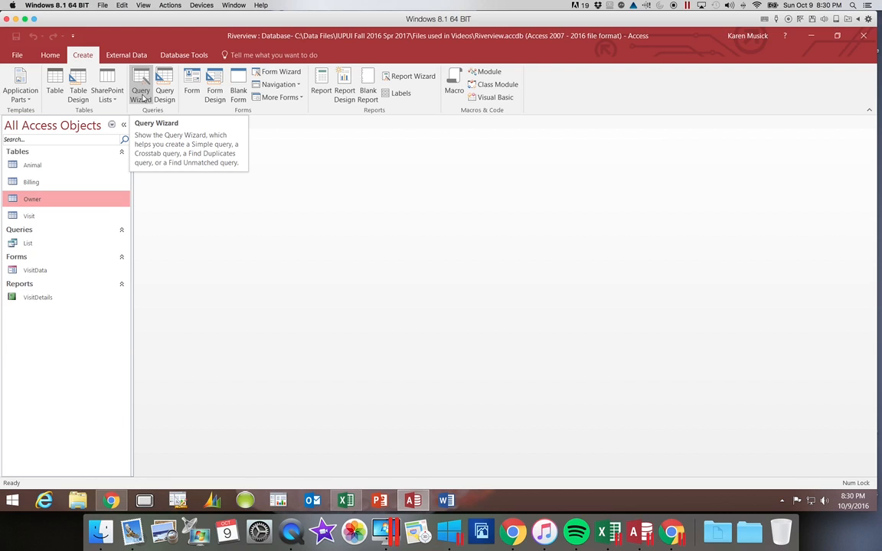
Start a new query in Design view and add the Owner table to it
click(141, 100)
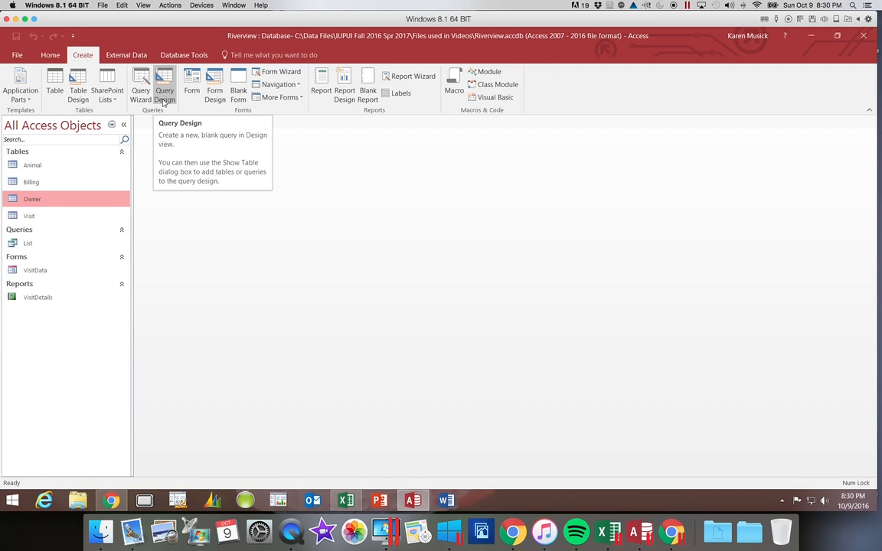
click(163, 99)
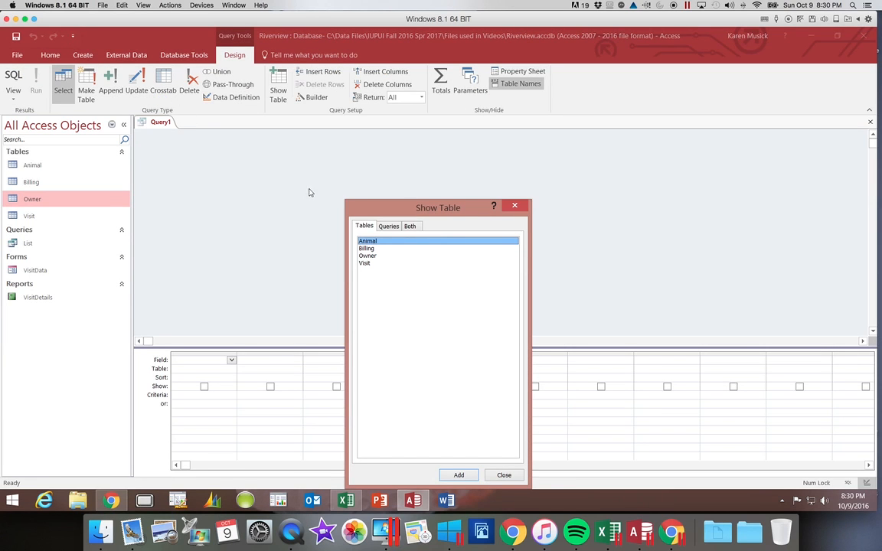
click(395, 209)
drag(395, 209, 390, 162)
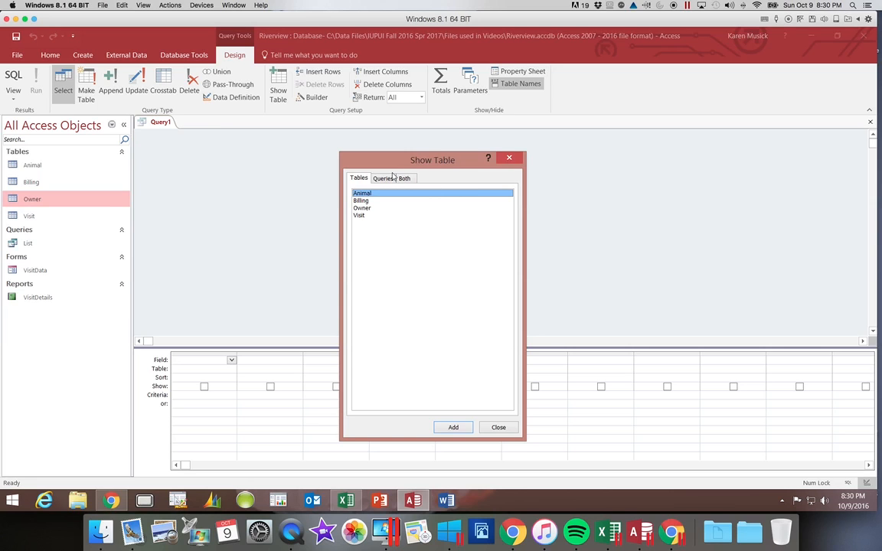
click(369, 208)
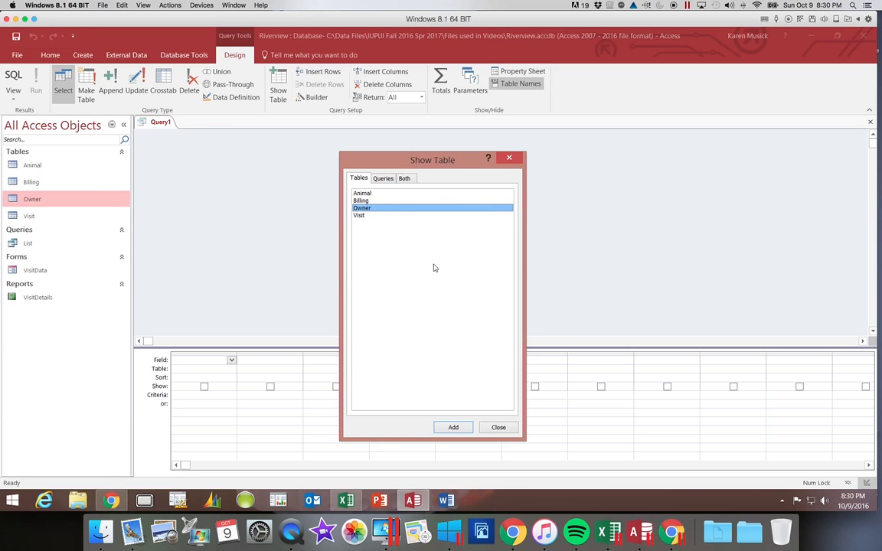
double_click(365, 210)
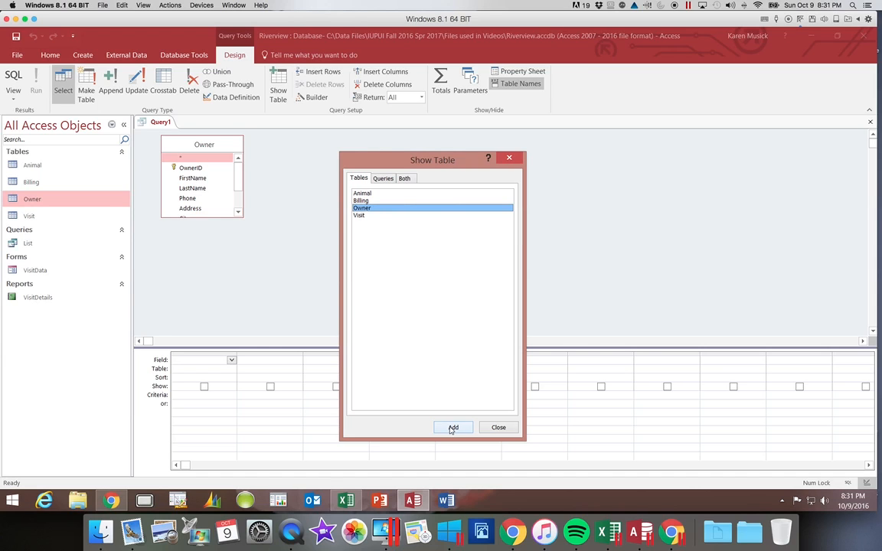
click(509, 159)
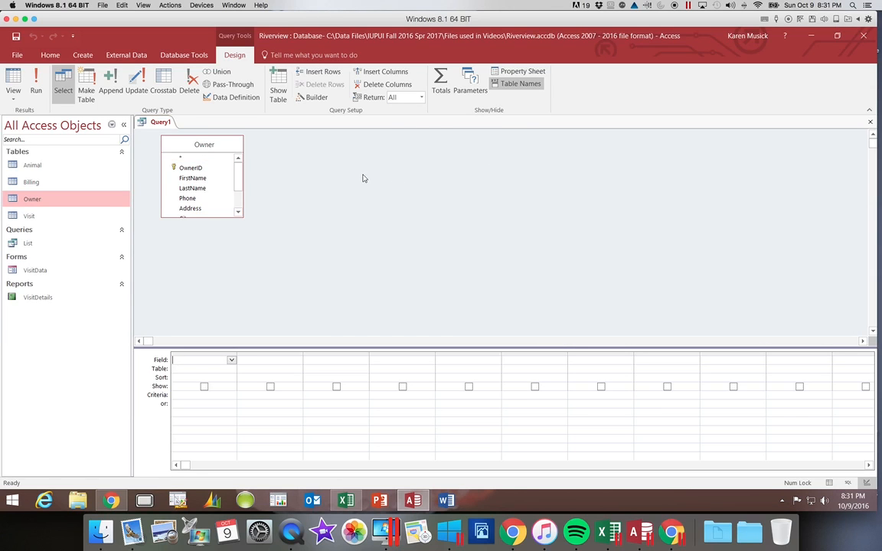
Enlarge the Owner field list so all of its fields are shown
click(281, 92)
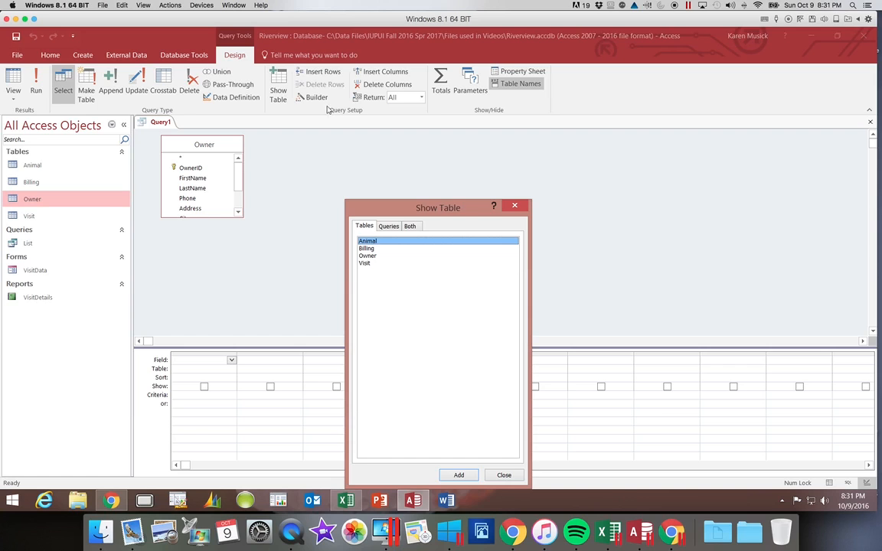
click(518, 206)
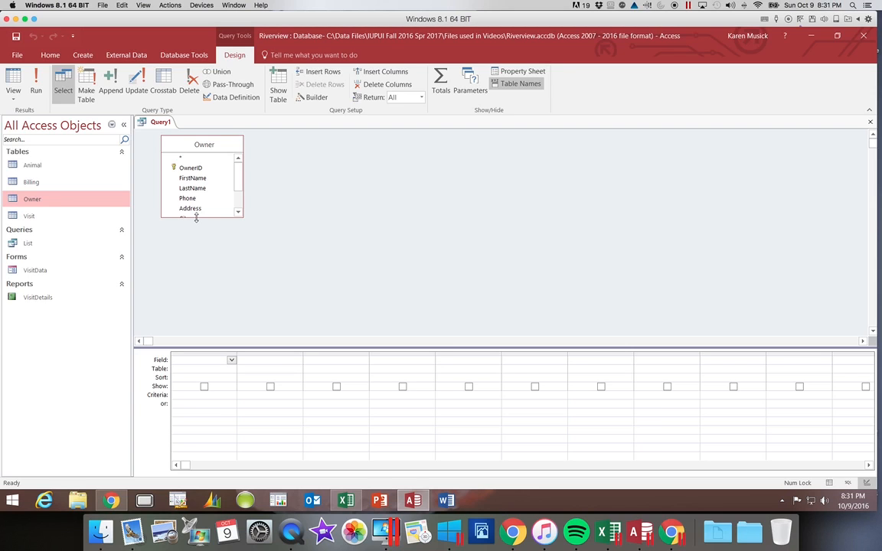
drag(196, 218, 194, 264)
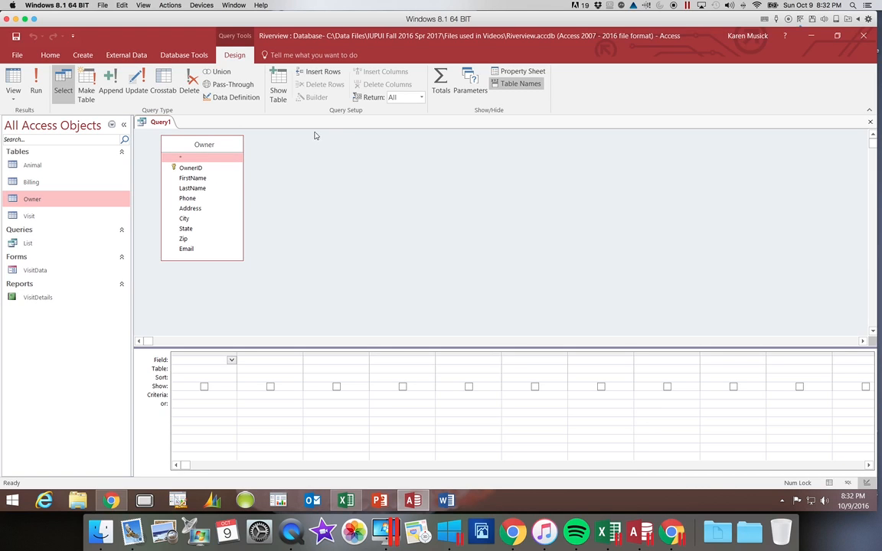
Add the LastName, FirstName, City and Email fields to the query design grid
click(204, 192)
double_click(204, 192)
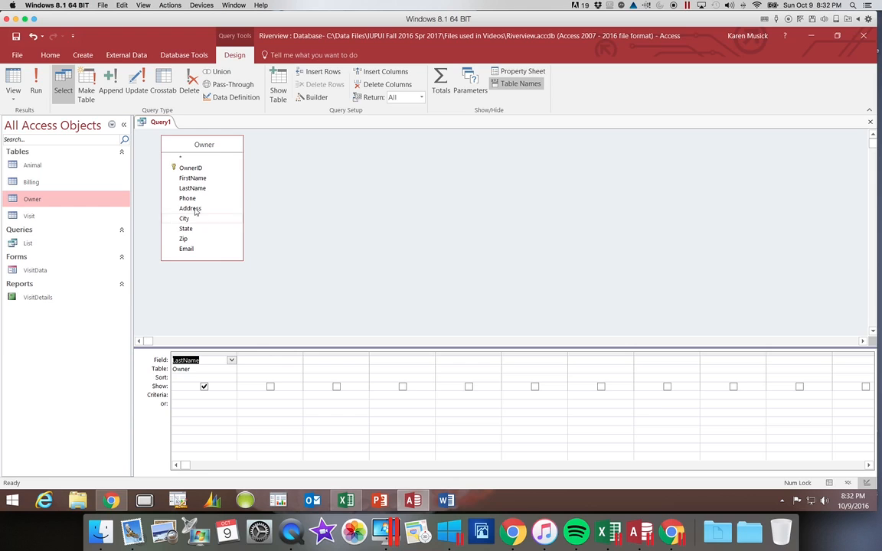
double_click(193, 181)
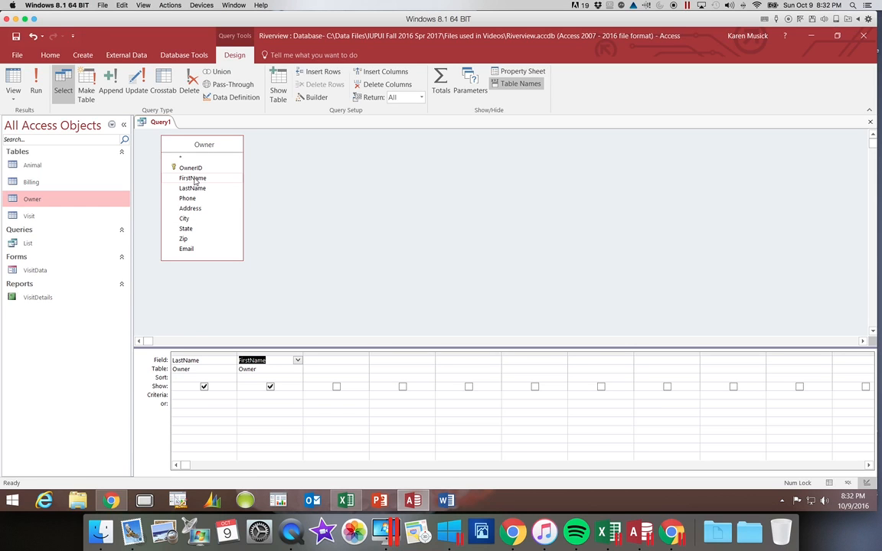
double_click(185, 220)
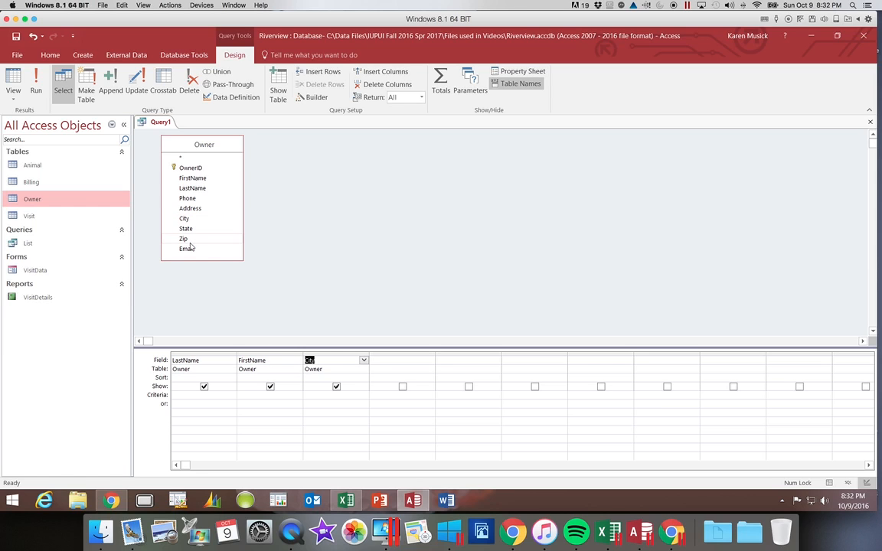
double_click(191, 248)
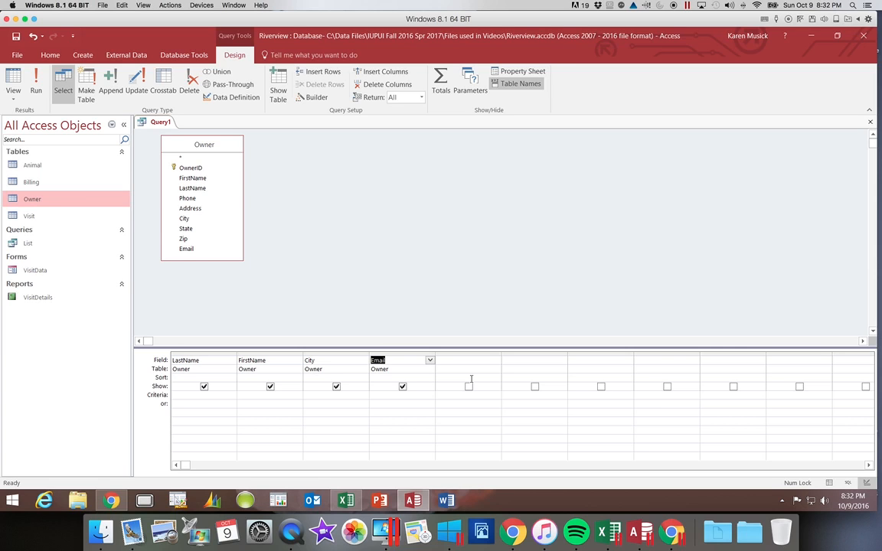
Insert the OwnerID field as the first column of the design grid
click(194, 168)
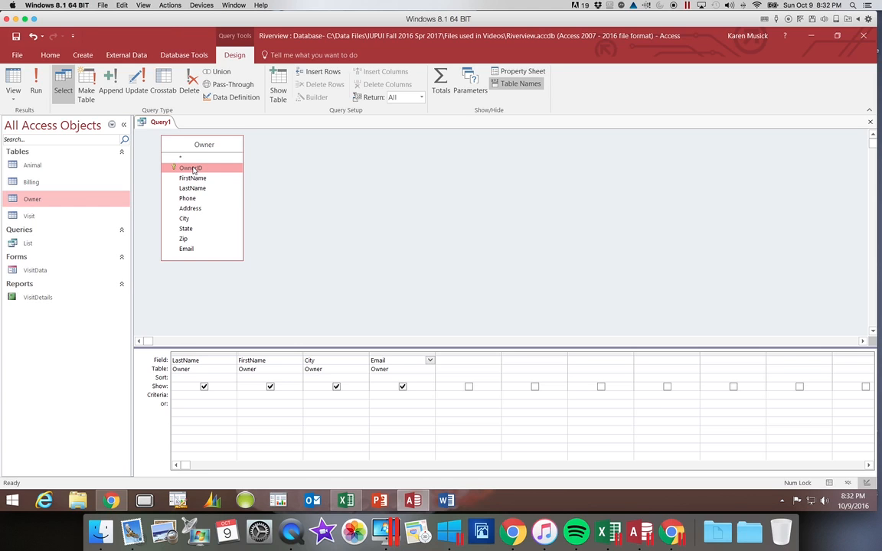
click(193, 170)
drag(193, 169, 191, 359)
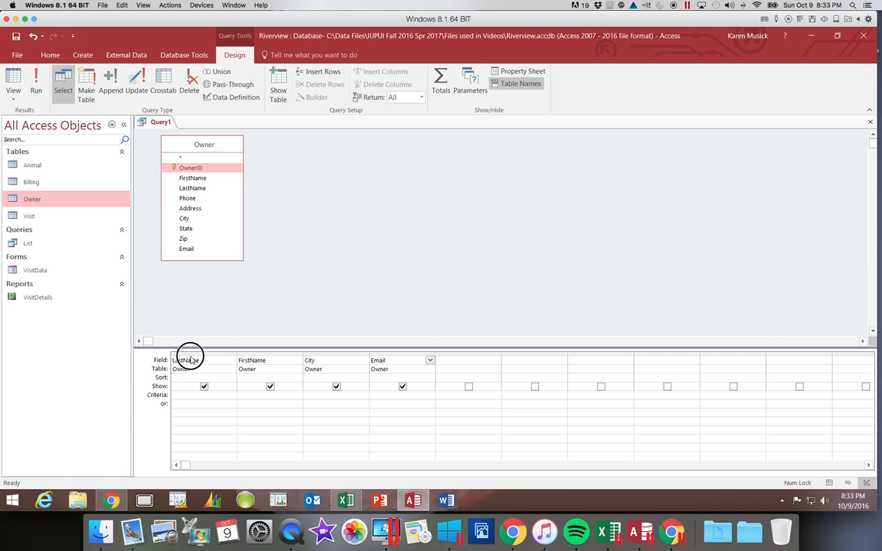
drag(189, 356, 191, 357)
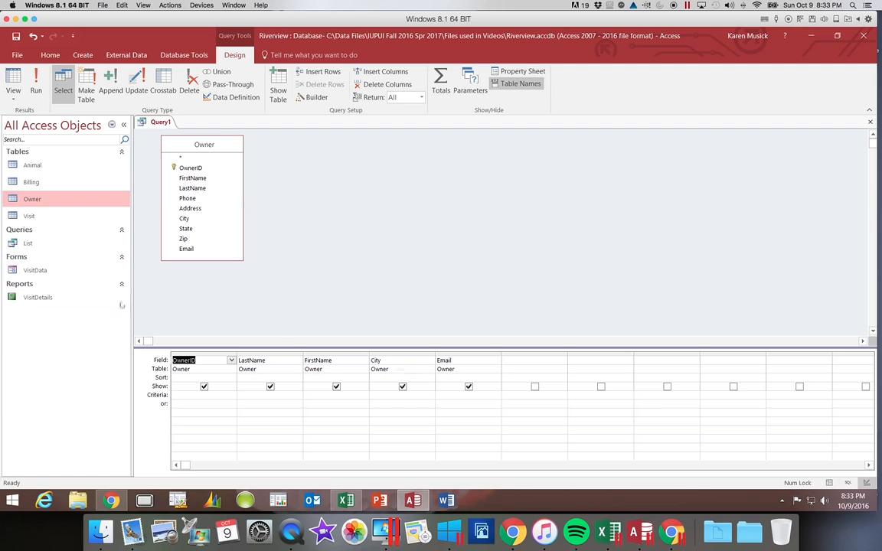
Run the query and save it as OwnerEmail
click(35, 93)
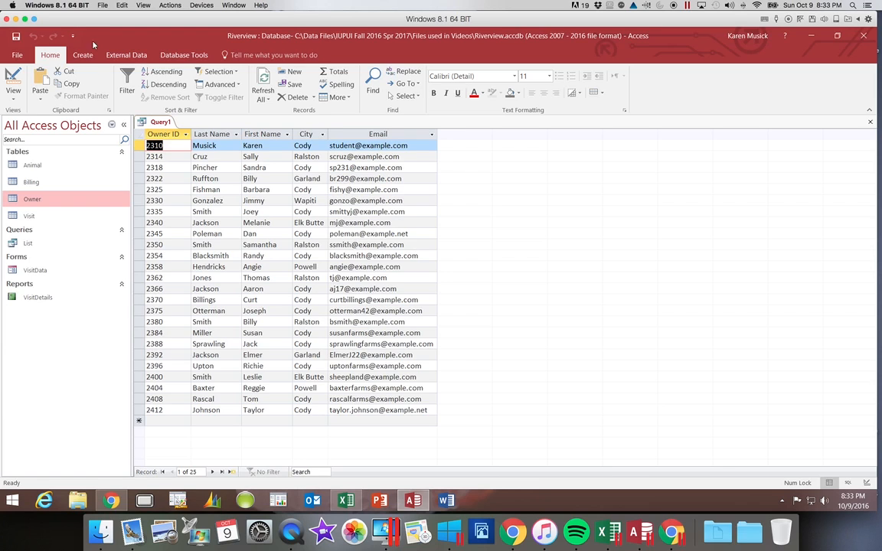
click(15, 36)
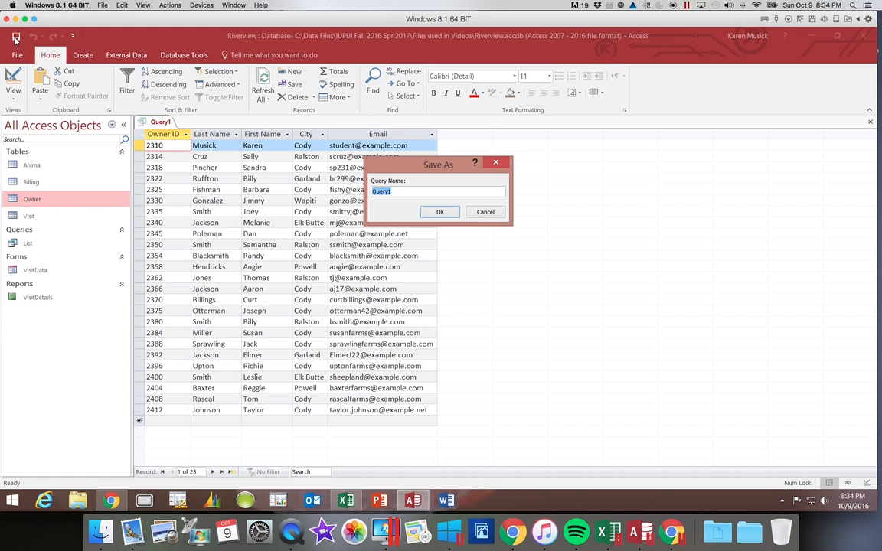
text(OwnerEmail)
click(441, 213)
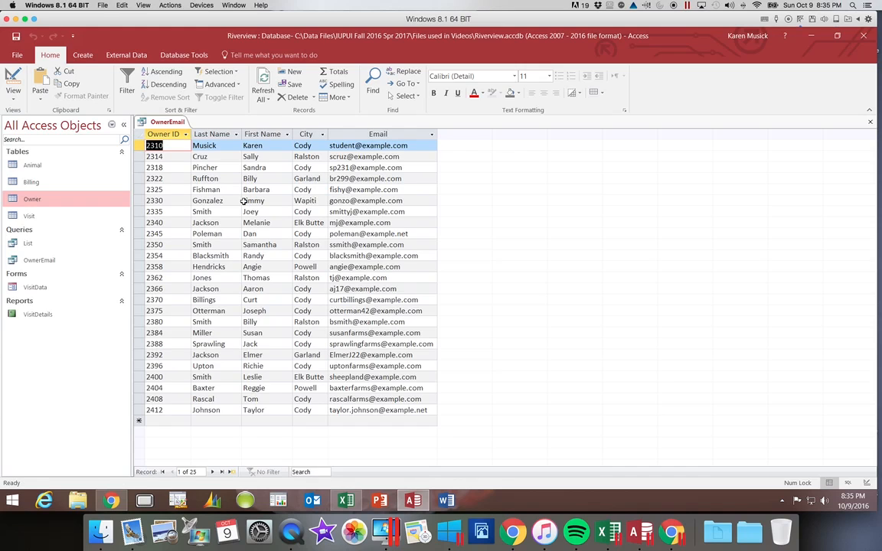
Replace the first name of the owner from Wapiti with a new first name in the query results
click(247, 201)
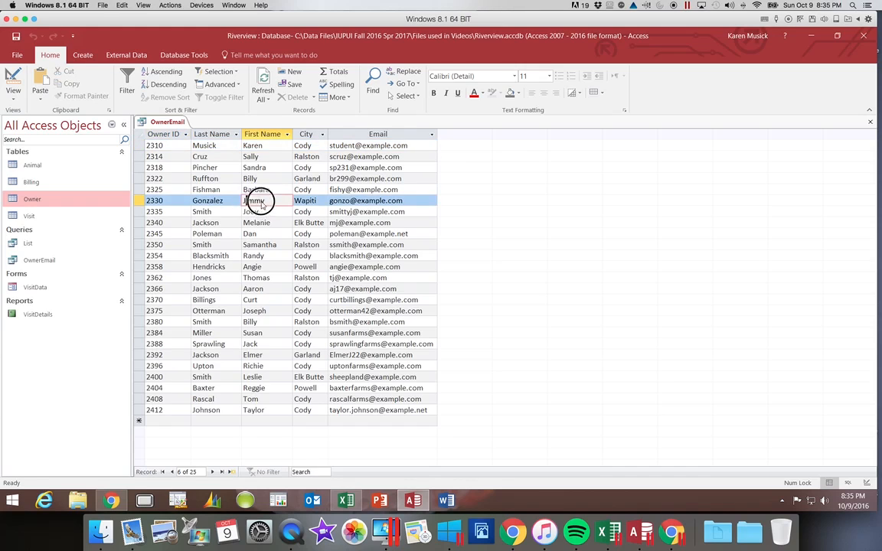
double_click(258, 201)
text(James)
key(Tab)
key(Tab)
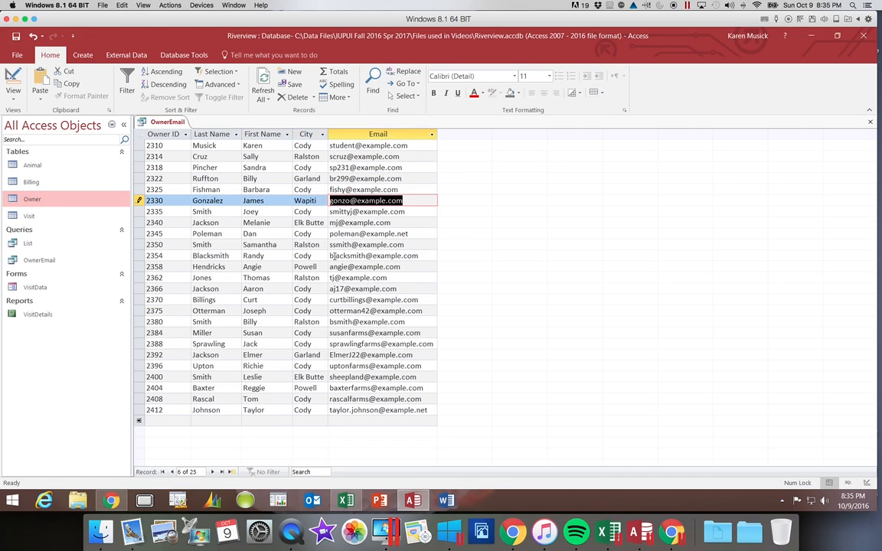
Replace that owner's e-mail address with a new example.com address and move to the next record
text(t)
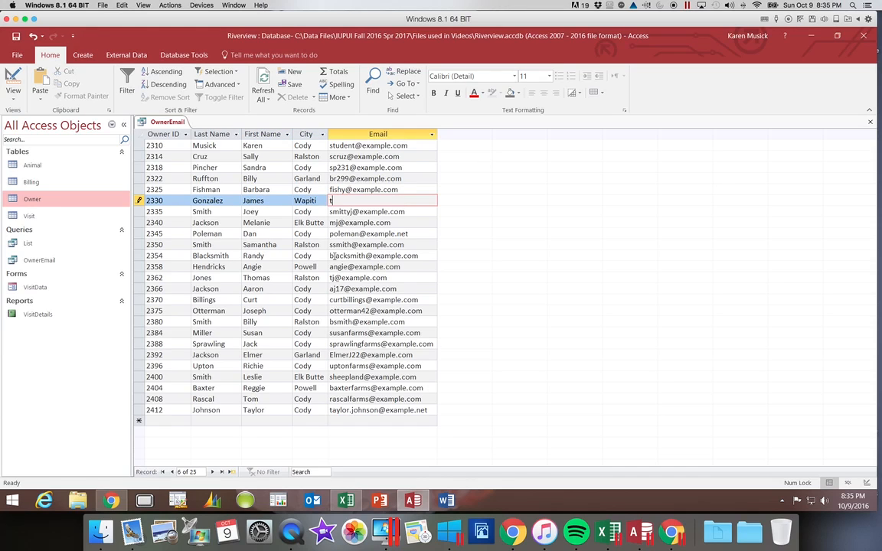
text(hewholething@example.)
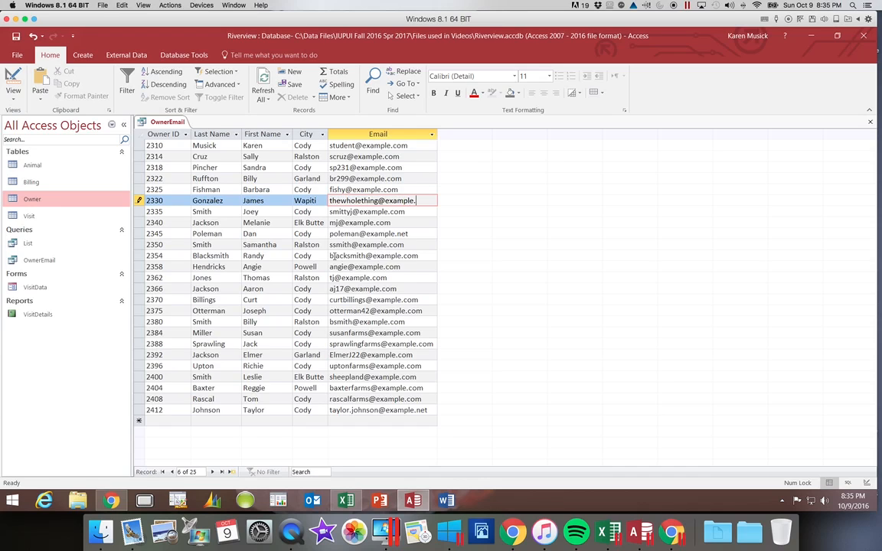
text(com)
key(Tab)
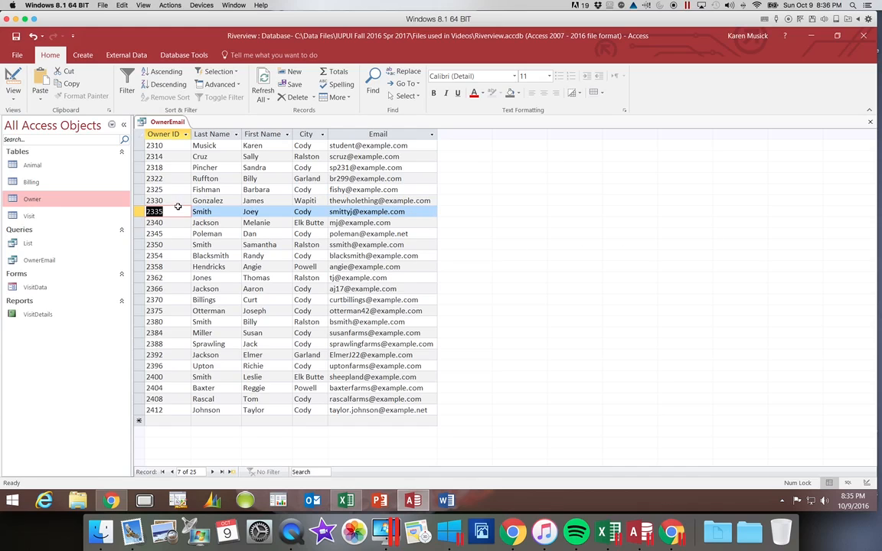
Open the Owner table and inspect the edited owner's first name and e-mail
click(38, 200)
click(38, 200)
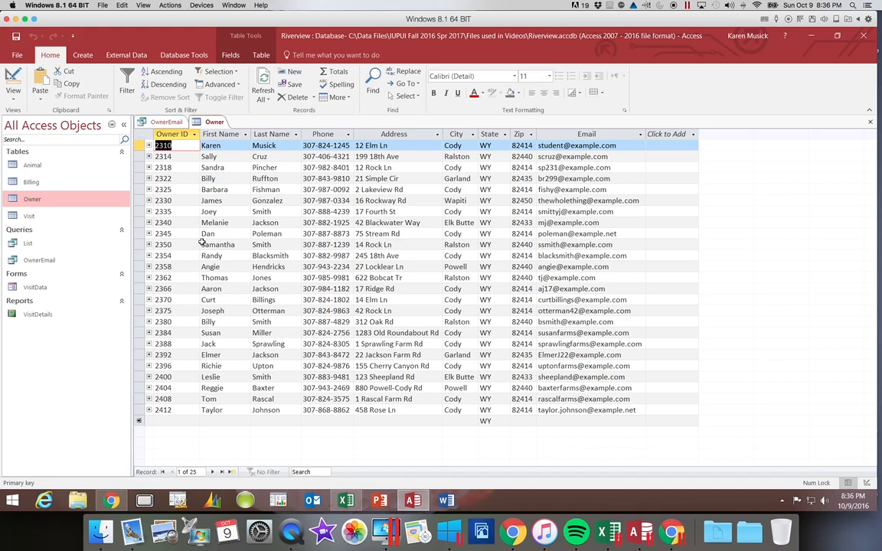
click(210, 201)
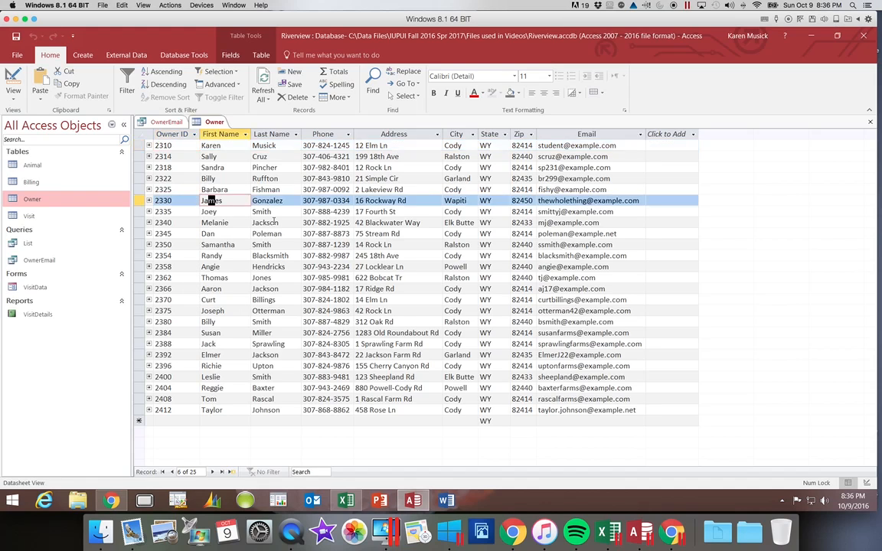
click(565, 200)
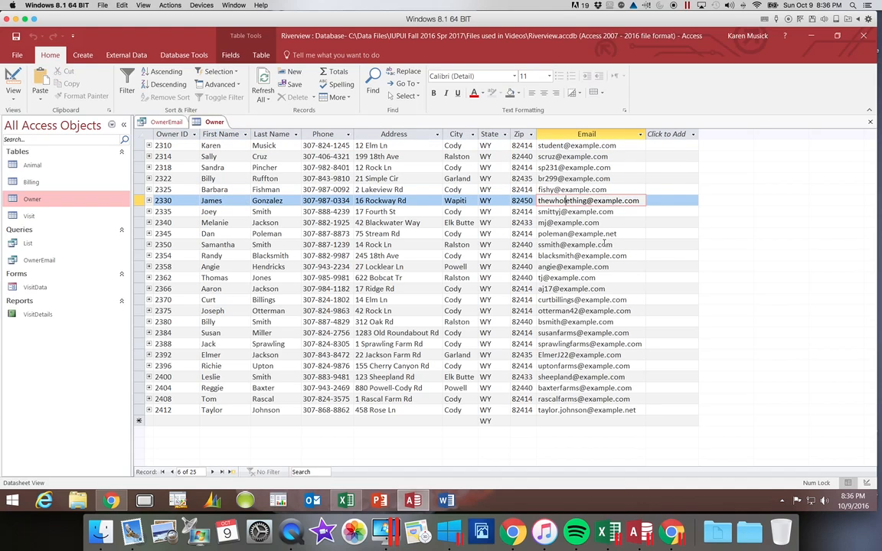
Close the Owner table and the OwnerEmail query
click(871, 123)
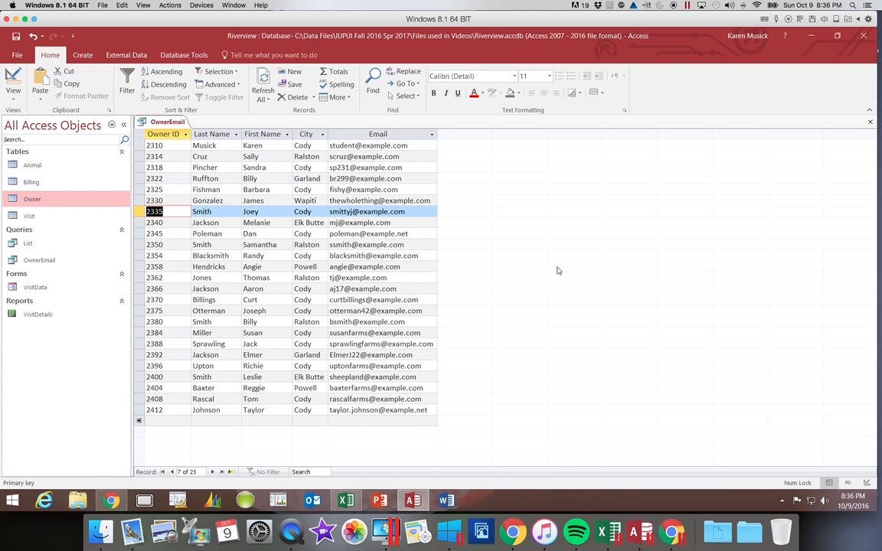
click(871, 123)
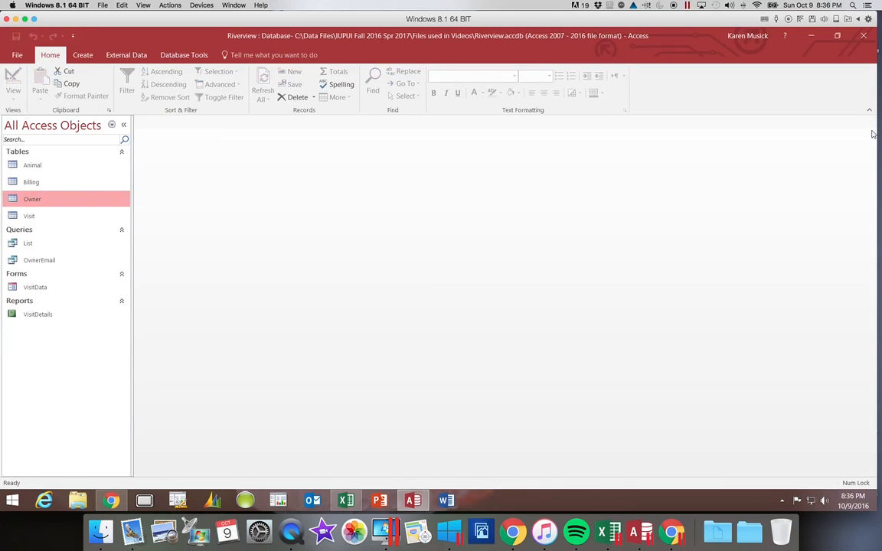